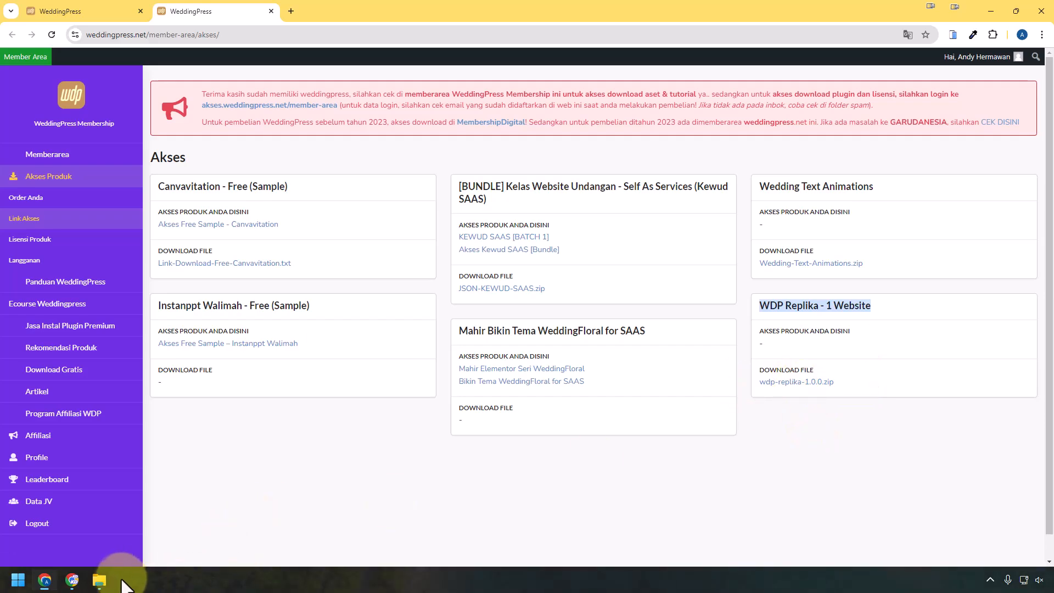
Switch to the Klik Website WordPress admin and open the upload form for adding a new plugin
{"action": "left_click", "coordinate": [99, 580]}
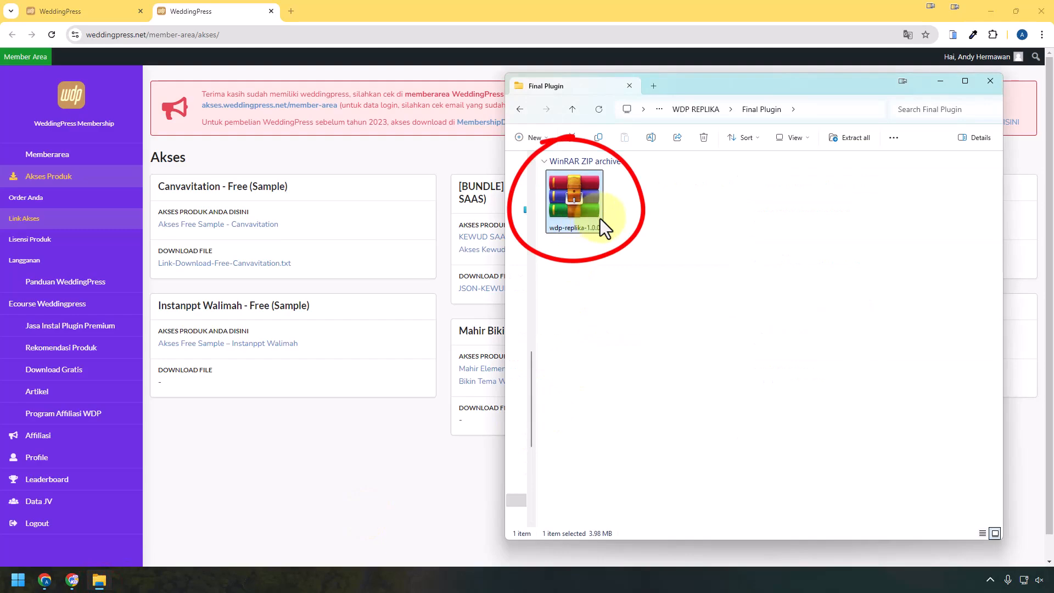
{"action": "left_click", "coordinate": [47, 581]}
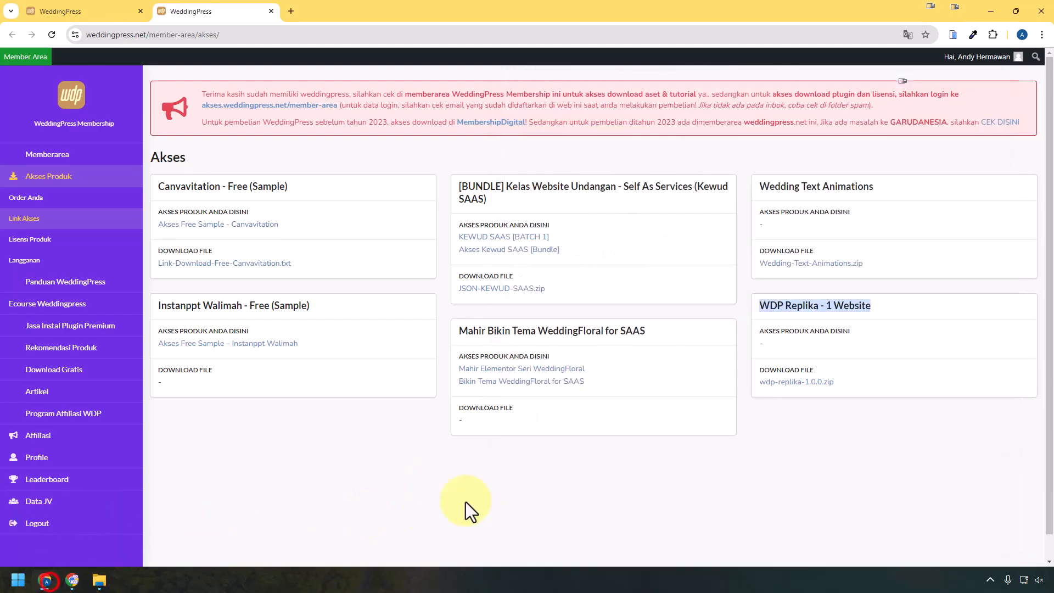
{"action": "left_click", "coordinate": [45, 580]}
{"action": "mouse_move", "coordinate": [55, 313]}
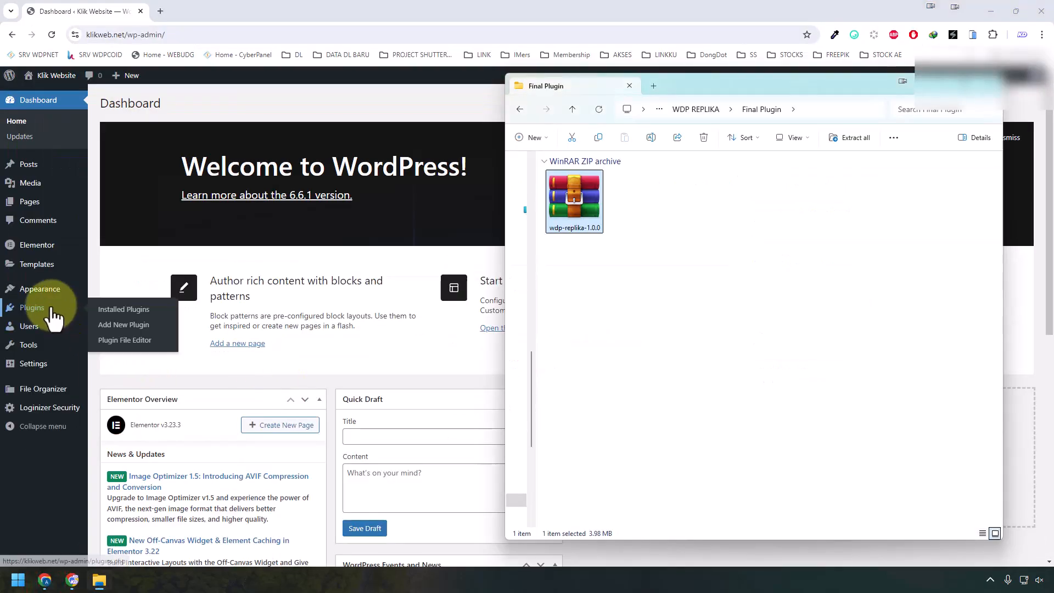
{"action": "left_click", "coordinate": [124, 324]}
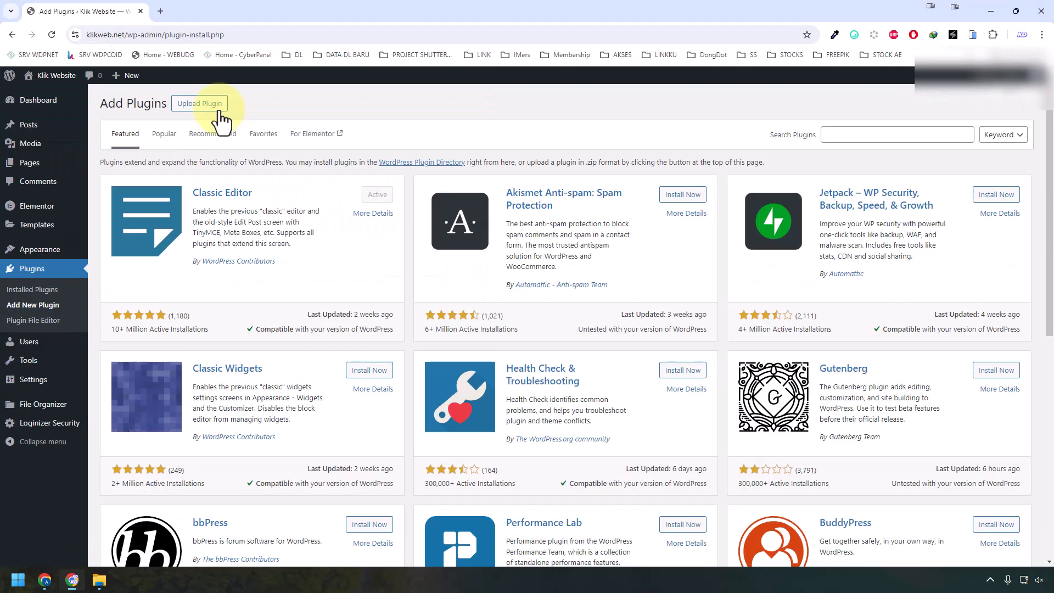
{"action": "left_click", "coordinate": [211, 109]}
Upload wdp-replika-1.0.0.zip from the Final Plugin folder, install it and activate the plugin
{"action": "left_click", "coordinate": [248, 570]}
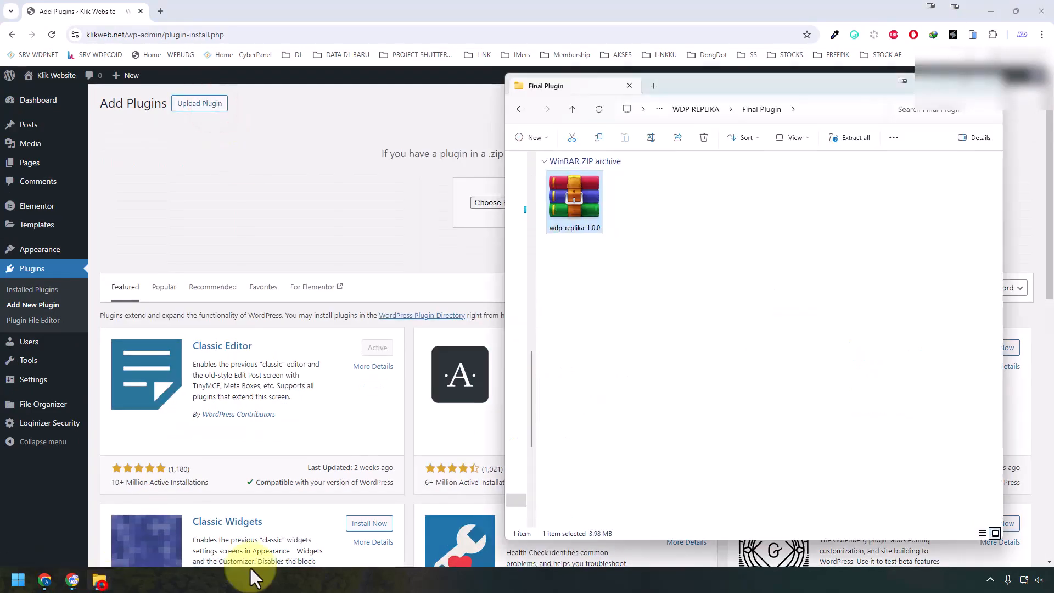
{"action": "left_click_drag", "start_coordinate": [542, 222], "coordinate": [485, 207]}
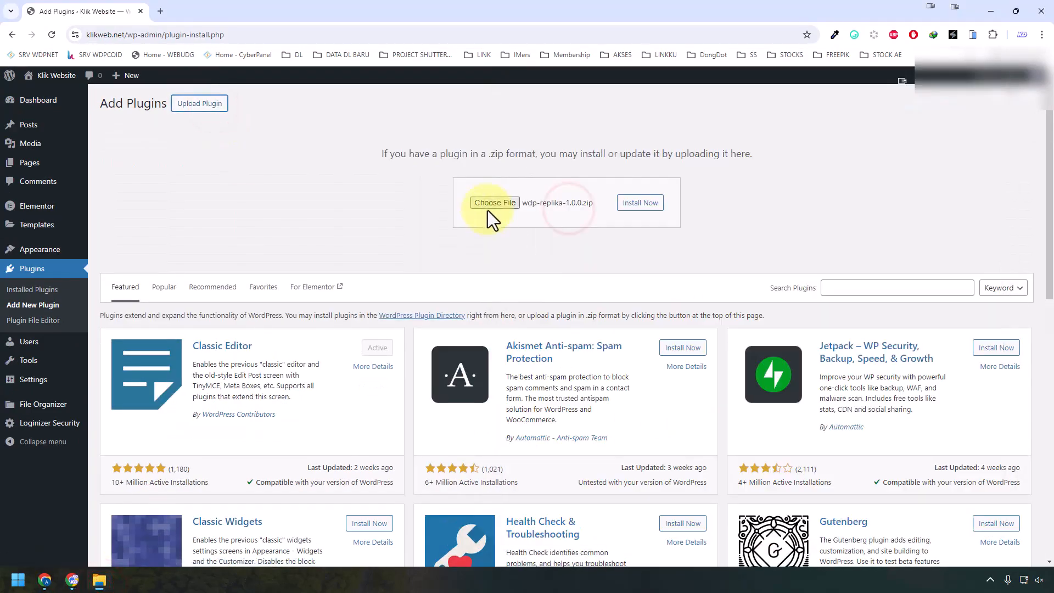
{"action": "left_click", "coordinate": [632, 204]}
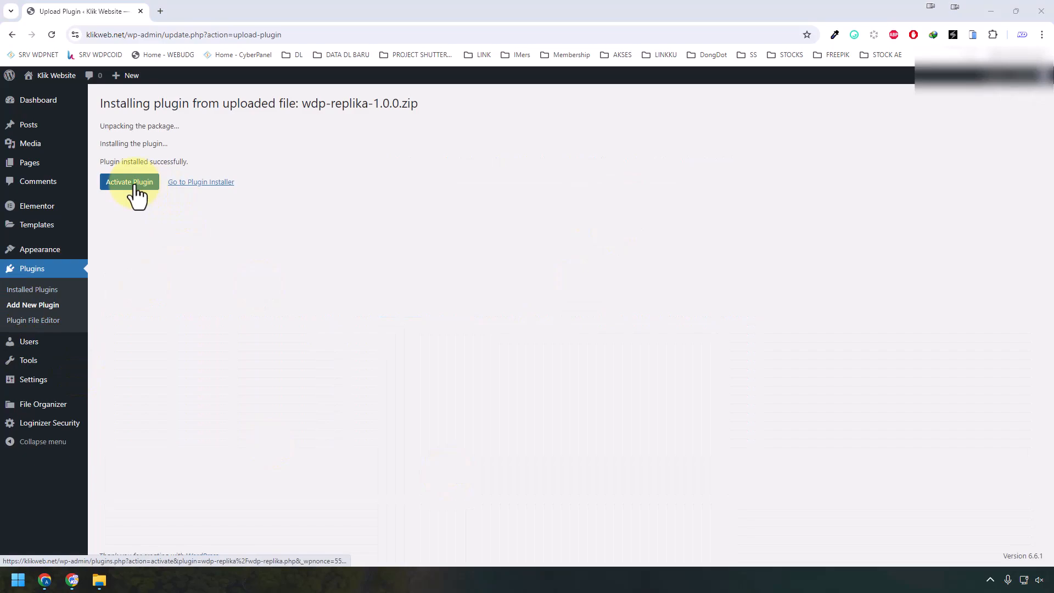
{"action": "left_click", "coordinate": [135, 182]}
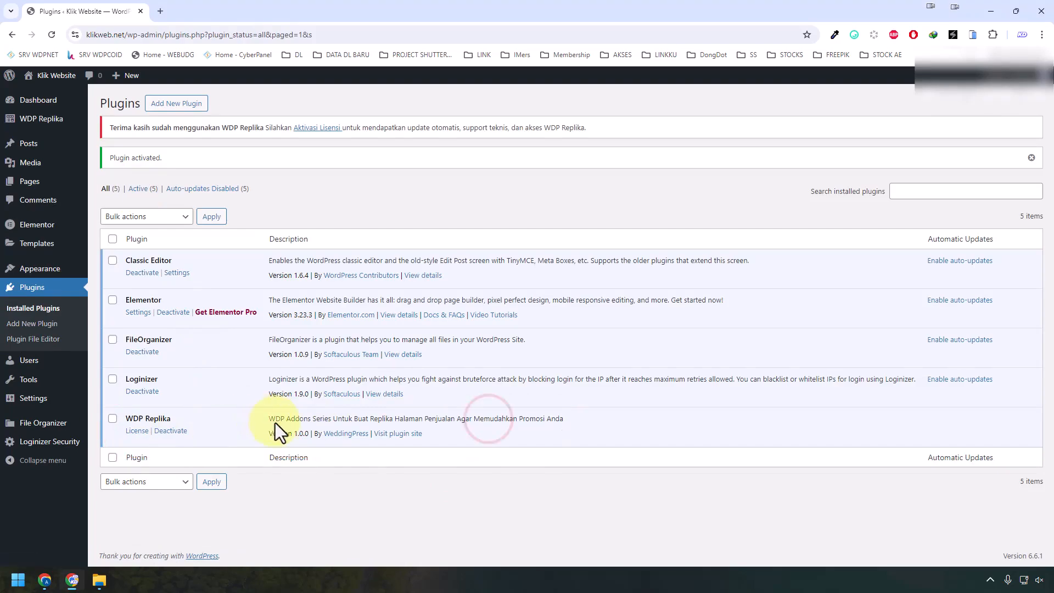
Review the WDP Replika plugin description and open its license activation form
{"action": "left_click_drag", "start_coordinate": [271, 420], "coordinate": [549, 423]}
{"action": "left_click", "coordinate": [526, 535]}
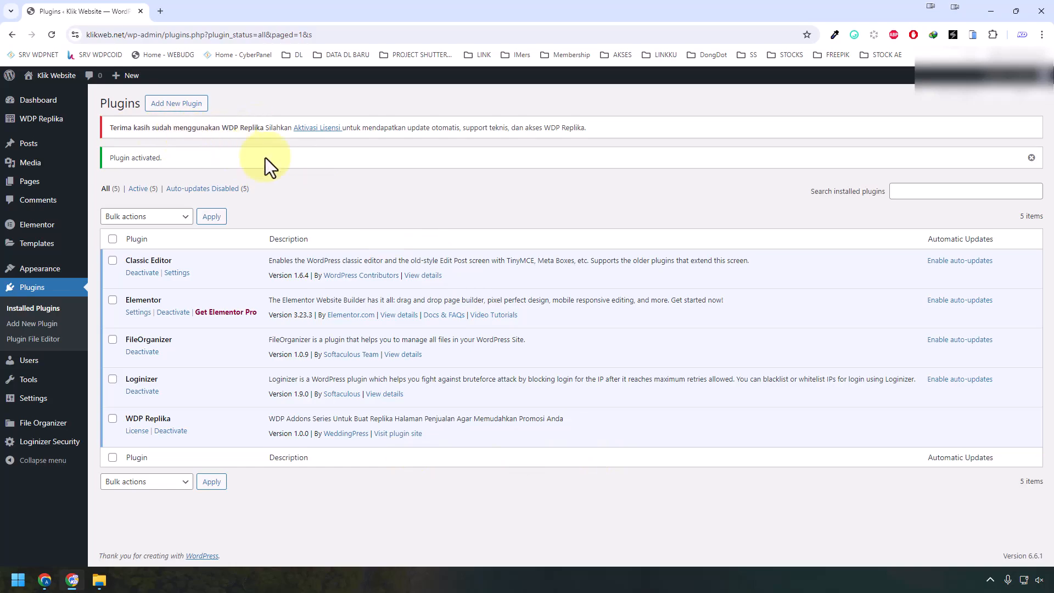
{"action": "left_click", "coordinate": [319, 129]}
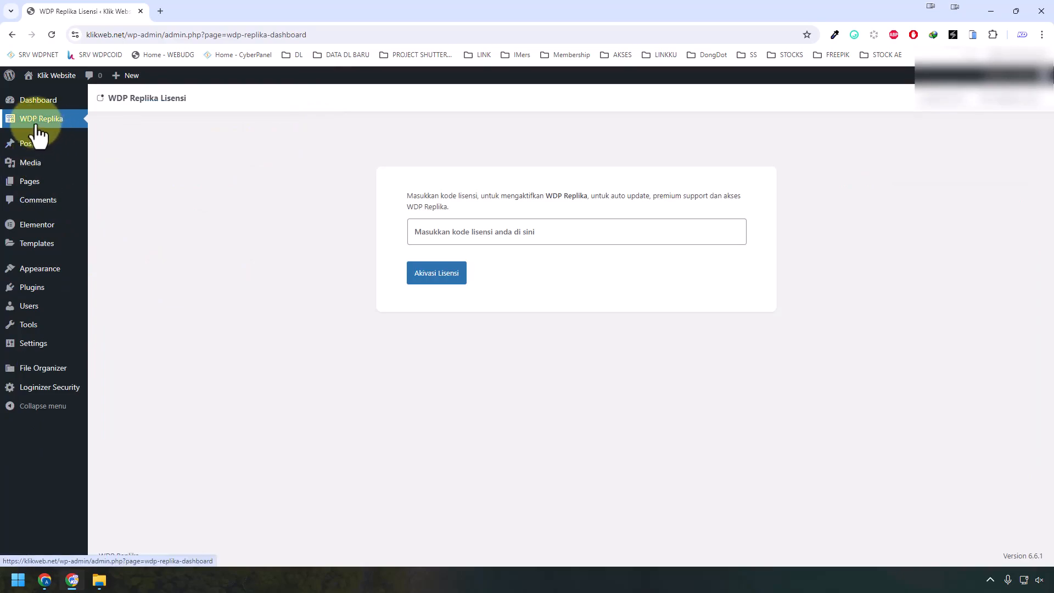
{"action": "left_click", "coordinate": [481, 237]}
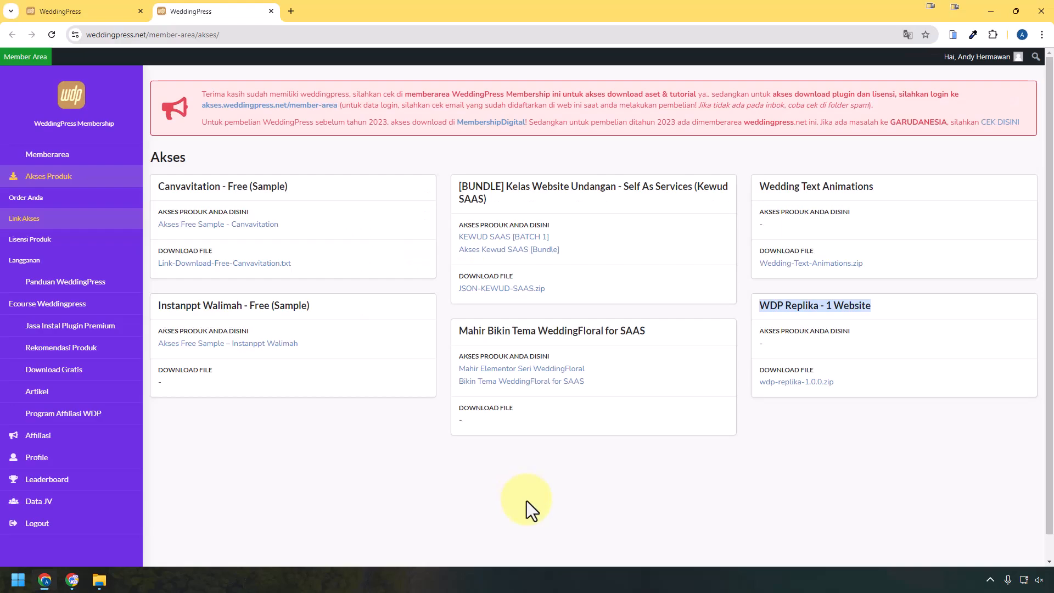
Switch to the WeddingPress member area and copy the license key of WDP Replika - 1 Website from the product licenses
{"action": "left_click", "coordinate": [78, 12]}
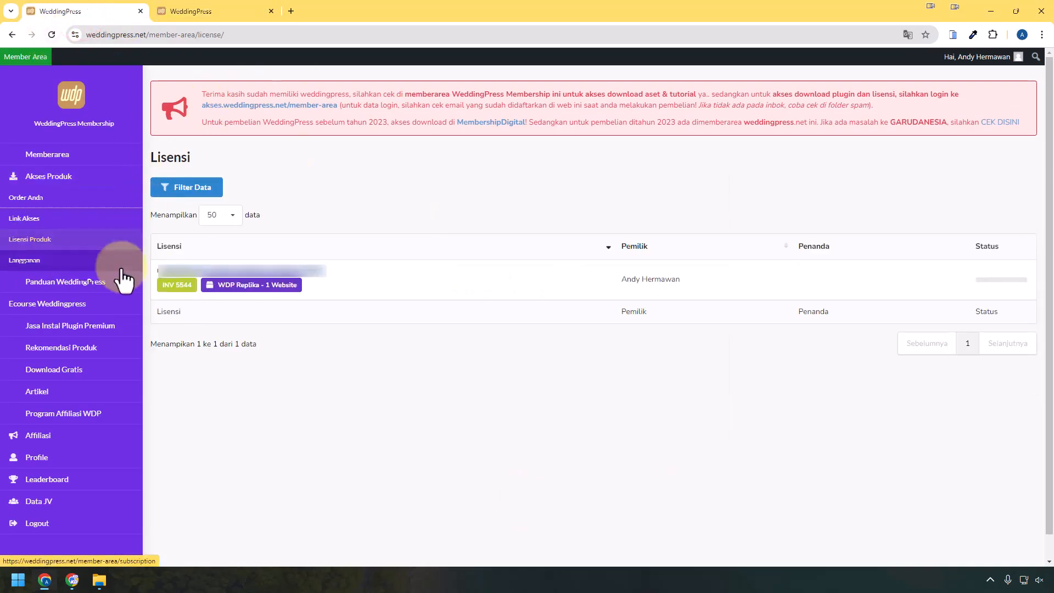
{"action": "left_click_drag", "start_coordinate": [177, 269], "coordinate": [310, 281]}
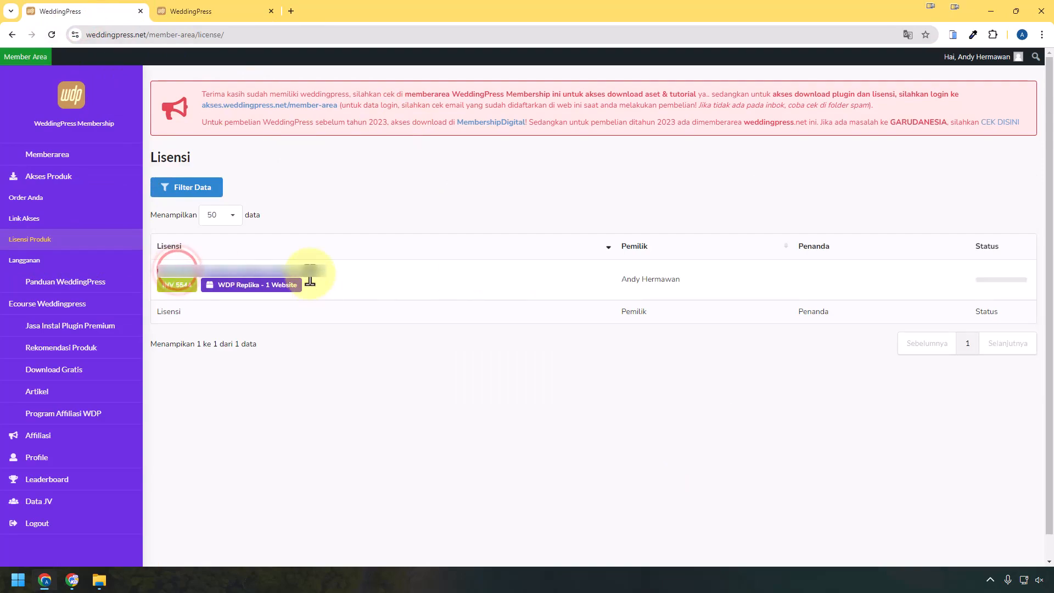
{"action": "right_click", "coordinate": [310, 281]}
{"action": "left_click", "coordinate": [342, 285]}
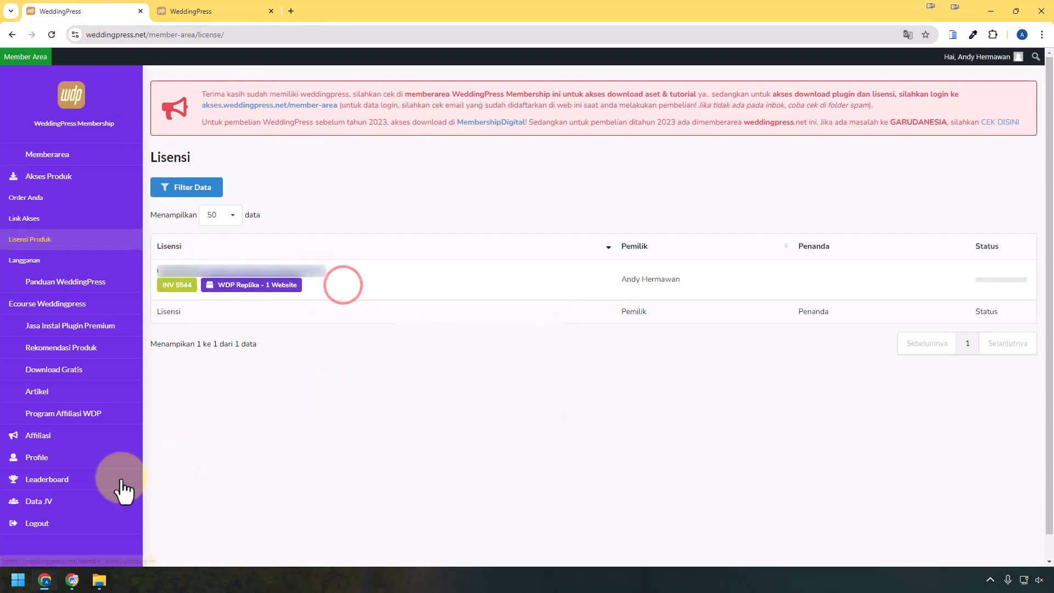
Return to the WordPress admin, paste the license key into the WDP Replika license field and activate the license
{"action": "left_click", "coordinate": [72, 580]}
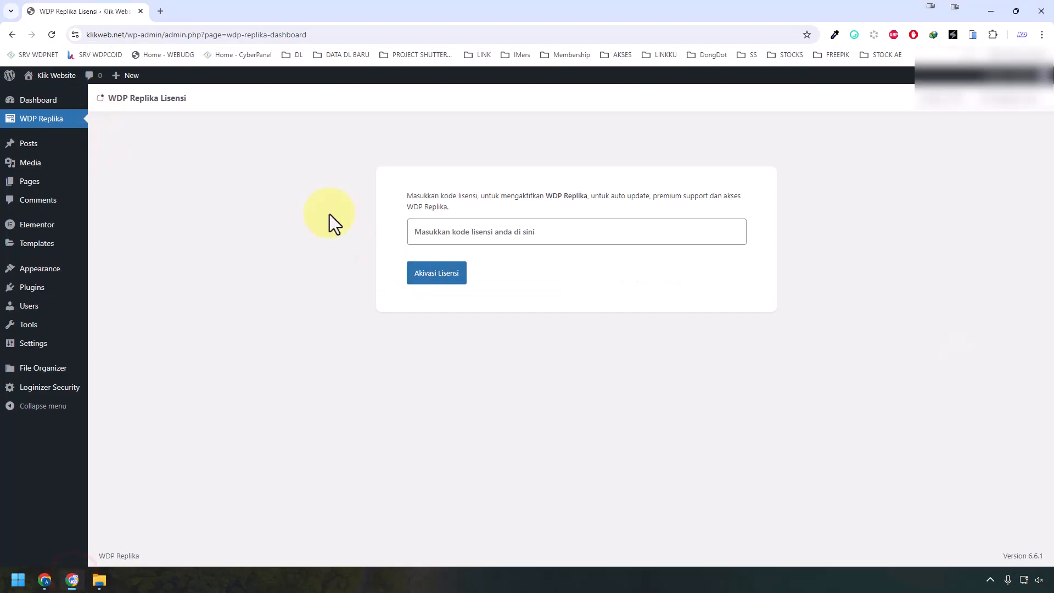
{"action": "right_click", "coordinate": [415, 232]}
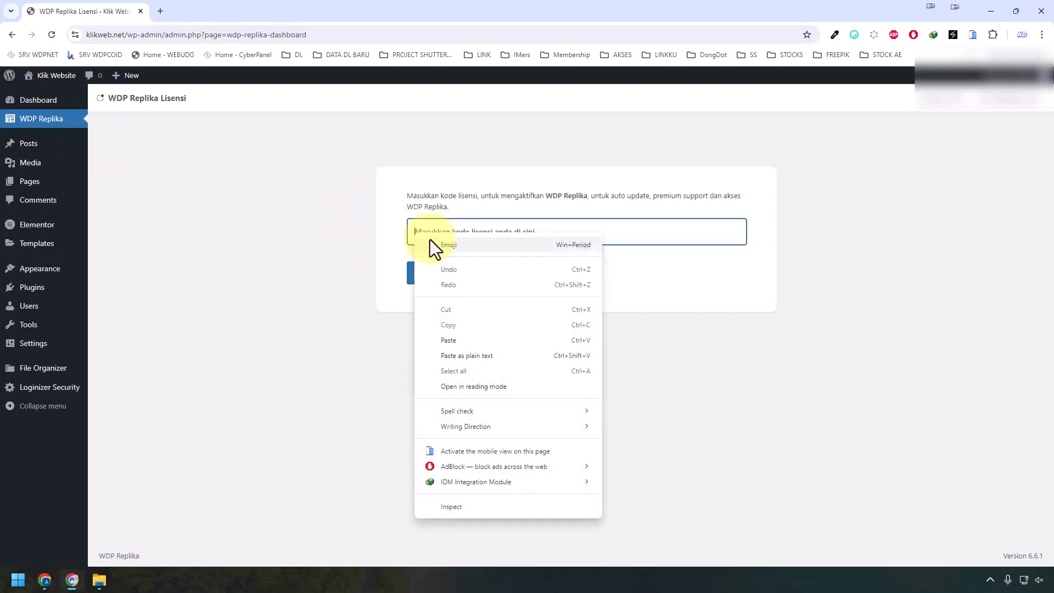
{"action": "left_click", "coordinate": [464, 355]}
{"action": "left_click", "coordinate": [432, 276]}
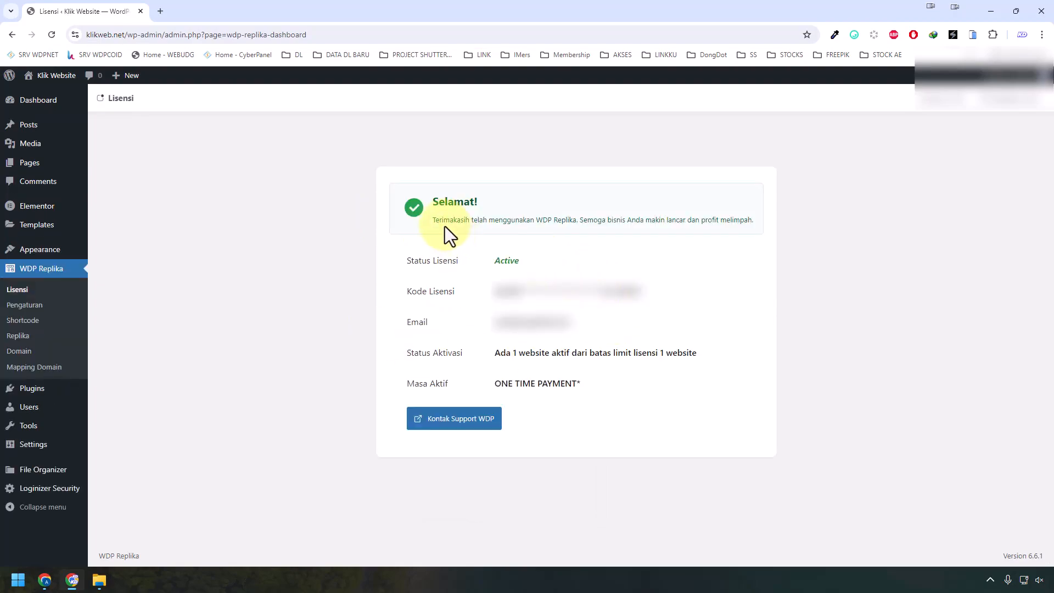
Examine the WDP Replika license details, including the welcome message, email, activation status and validity period
{"action": "left_click_drag", "start_coordinate": [440, 224], "coordinate": [735, 236]}
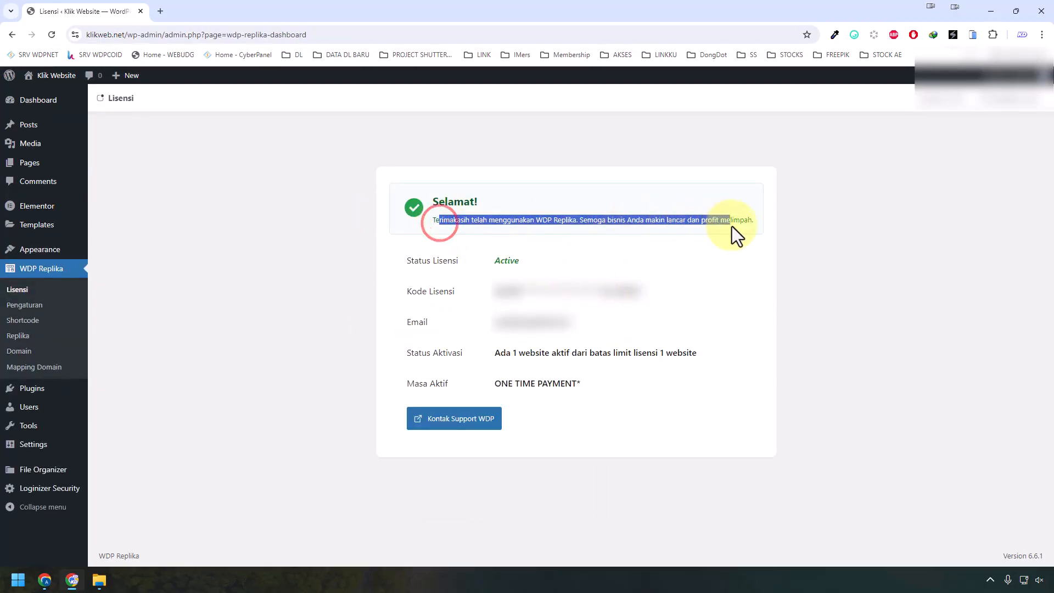
{"action": "left_click", "coordinate": [732, 296]}
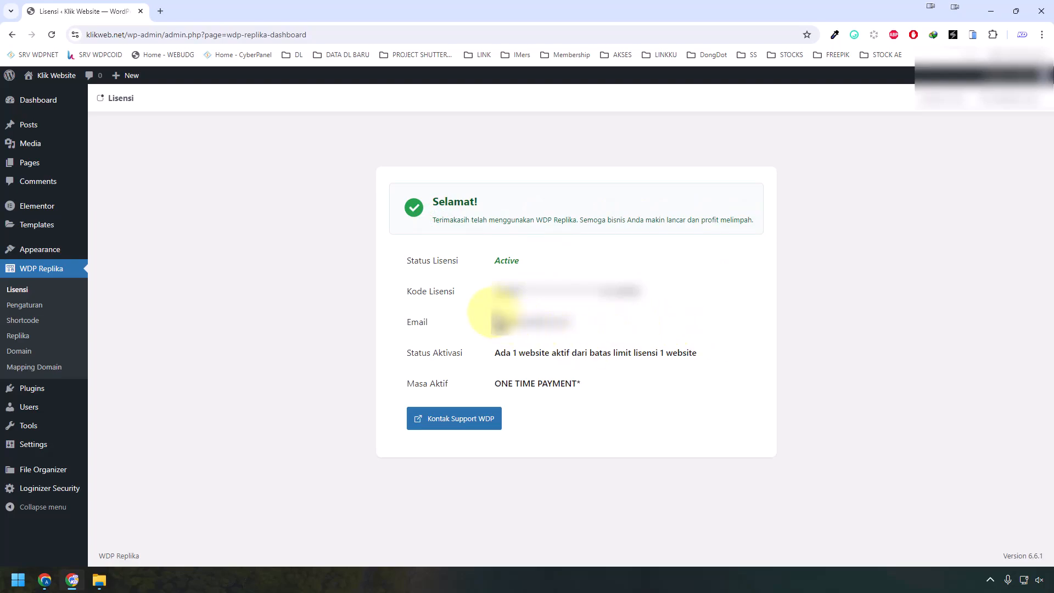
{"action": "left_click_drag", "start_coordinate": [573, 323], "coordinate": [490, 321]}
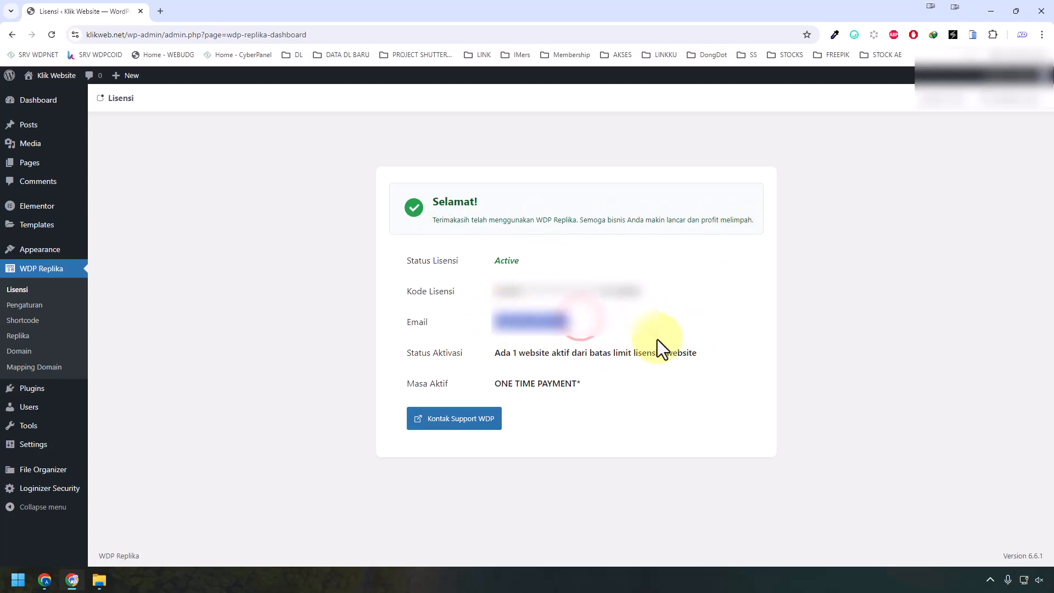
{"action": "left_click_drag", "start_coordinate": [704, 353], "coordinate": [494, 352]}
{"action": "left_click", "coordinate": [600, 353]}
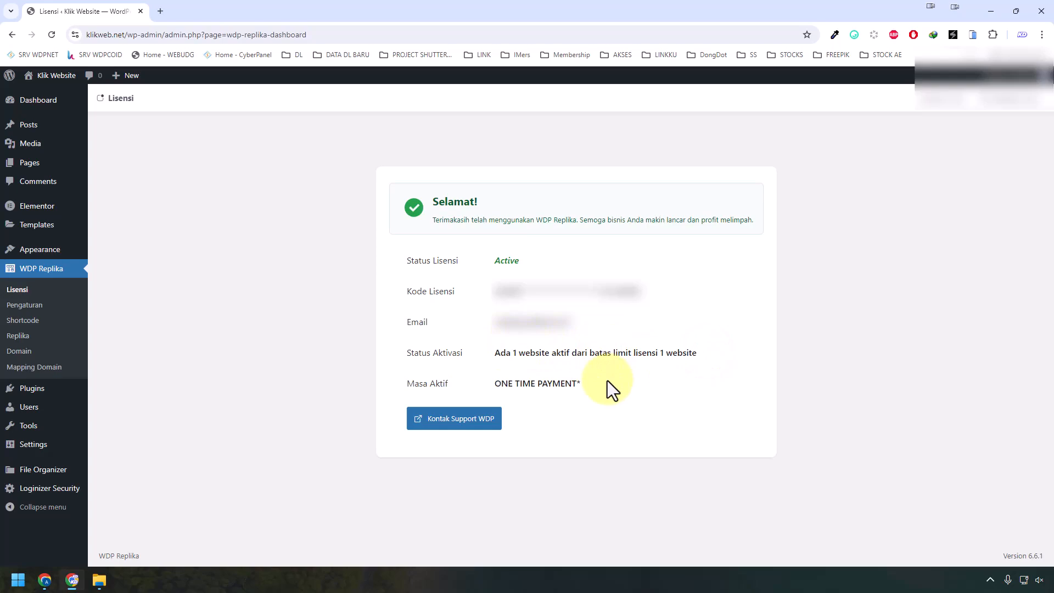
{"action": "left_click_drag", "start_coordinate": [591, 381], "coordinate": [495, 383]}
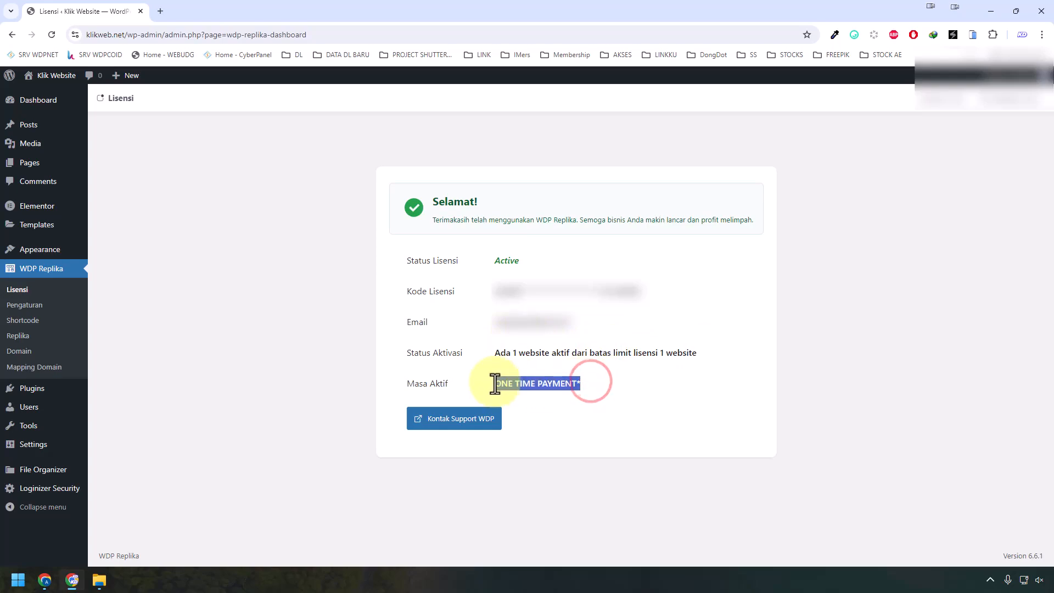
{"action": "left_click", "coordinate": [528, 384]}
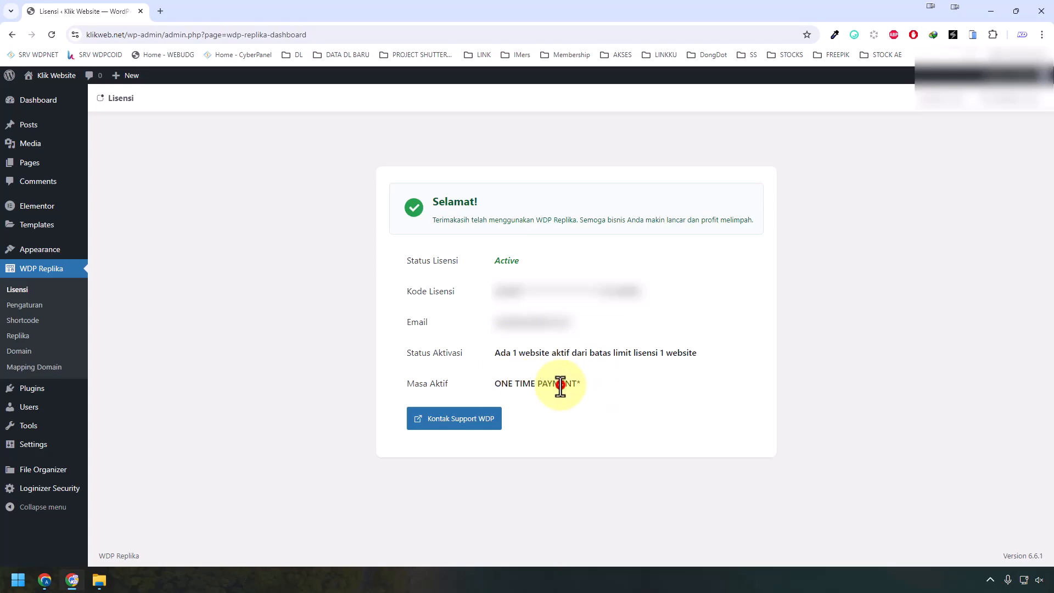
{"action": "left_click", "coordinate": [560, 384]}
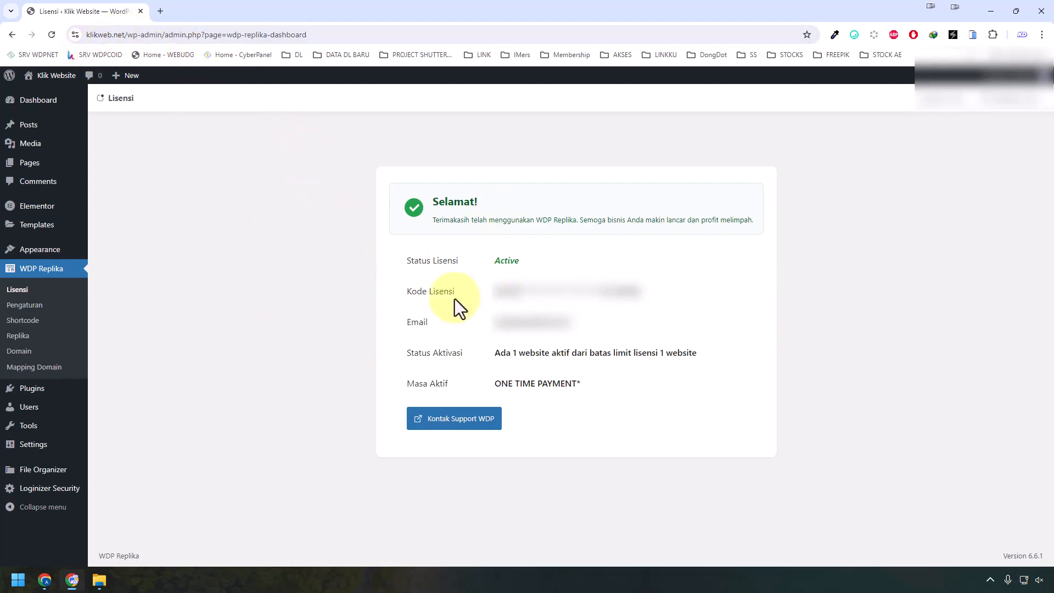
Check in the WeddingPress member area which website is registered under Penanda for the WDP Replika license
{"action": "left_click", "coordinate": [48, 580]}
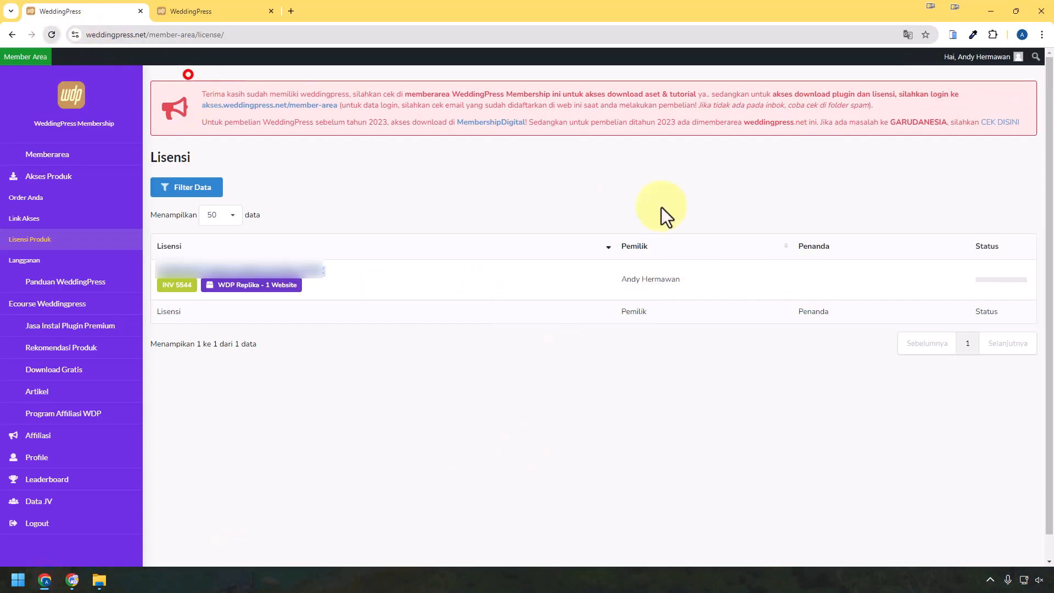
{"action": "left_click_drag", "start_coordinate": [874, 278], "coordinate": [801, 284]}
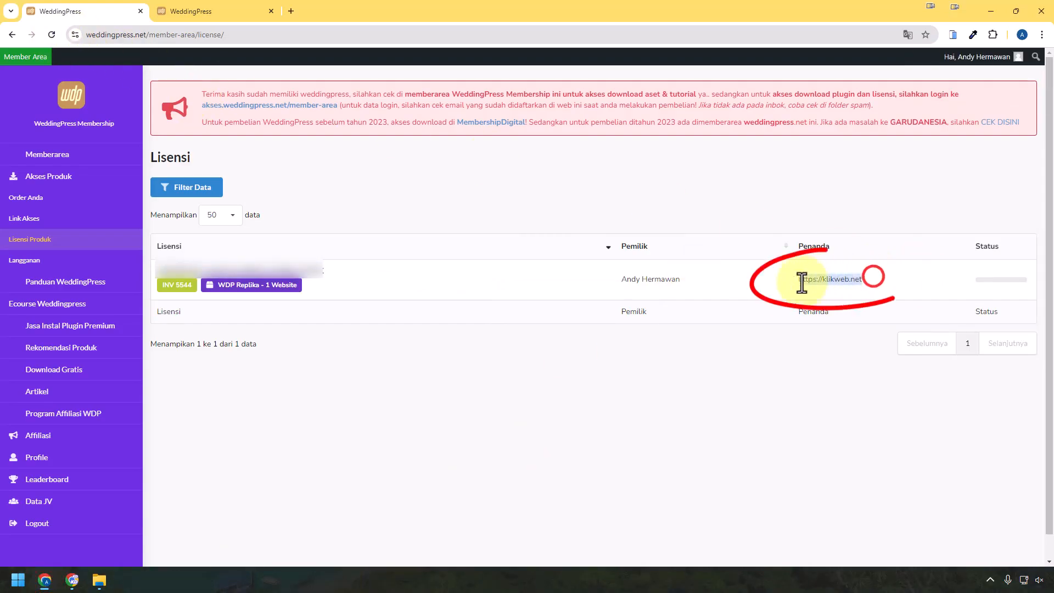
{"action": "left_click", "coordinate": [817, 423]}
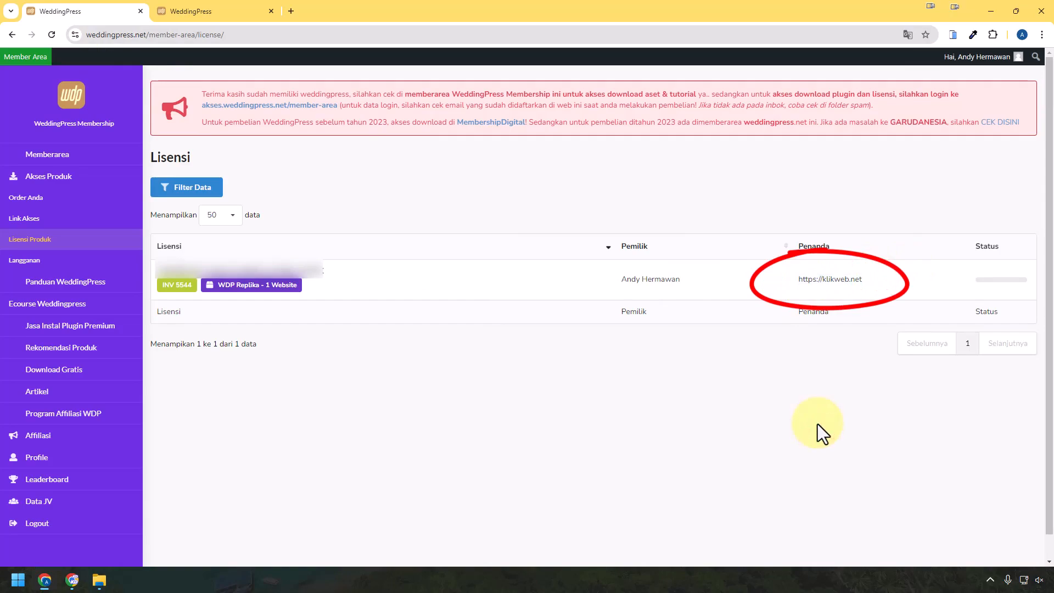
Open the WDP Replika settings in the WordPress admin and fill Blacklist Subdomain with "demo, contoh, admin,"
{"action": "left_click", "coordinate": [72, 580]}
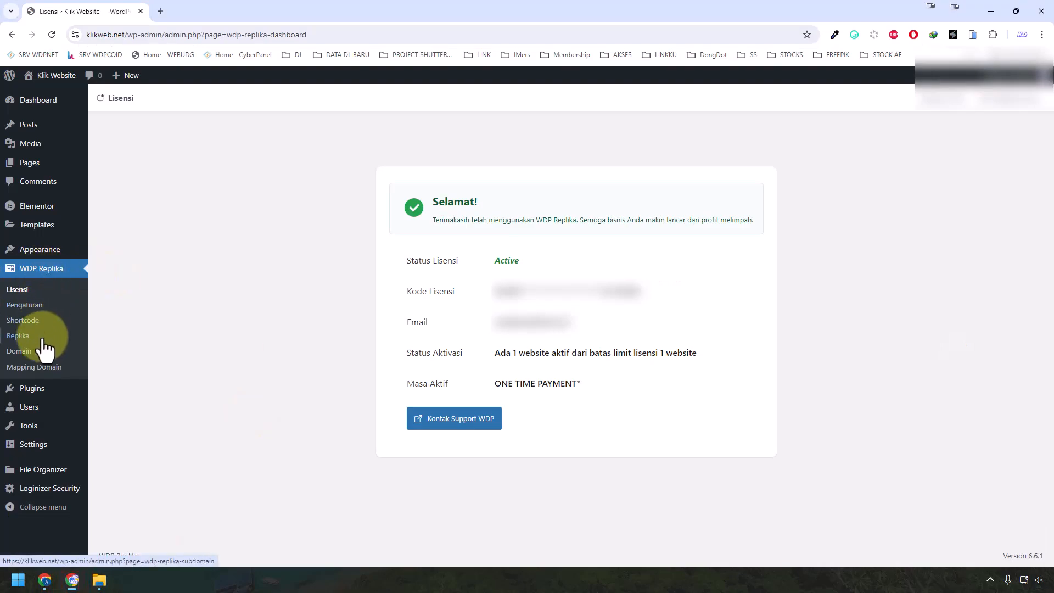
{"action": "left_click", "coordinate": [24, 307]}
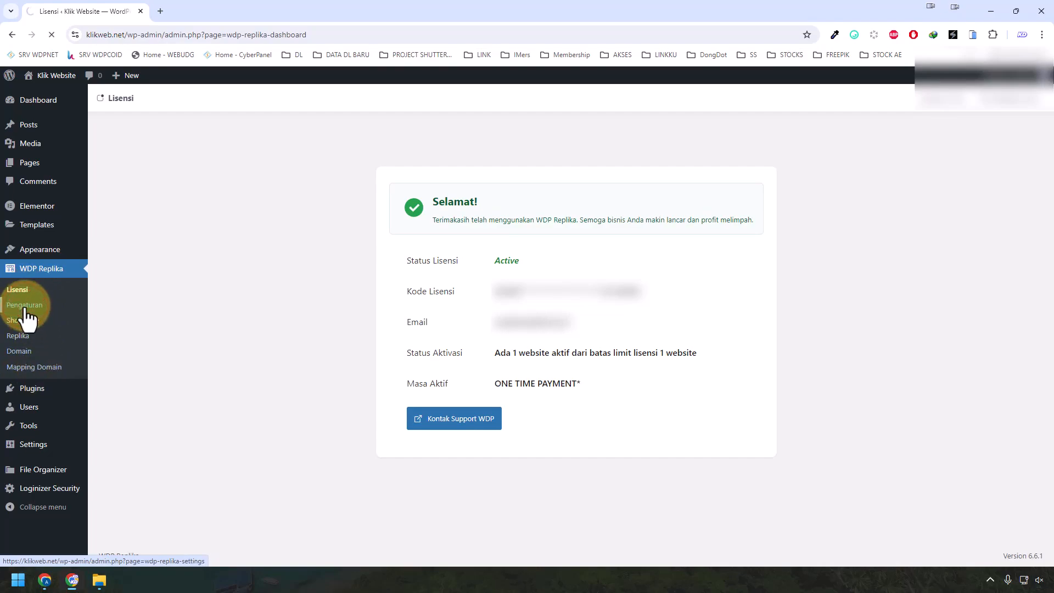
{"action": "left_click", "coordinate": [340, 193]}
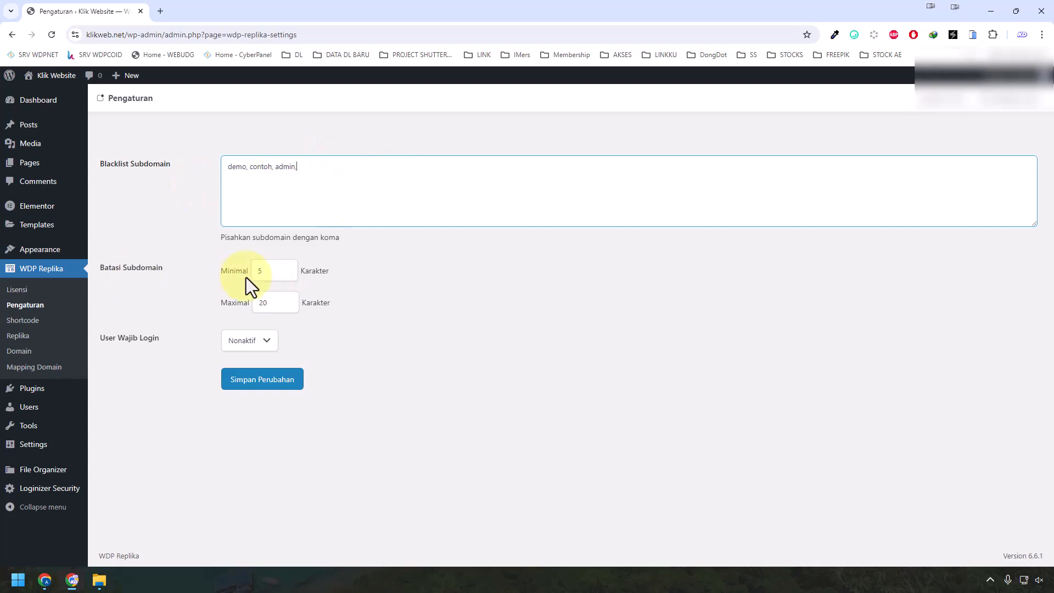
Limit the subdomain length to a minimum of 4 and a maximum of 10 characters
{"action": "left_click", "coordinate": [288, 272]}
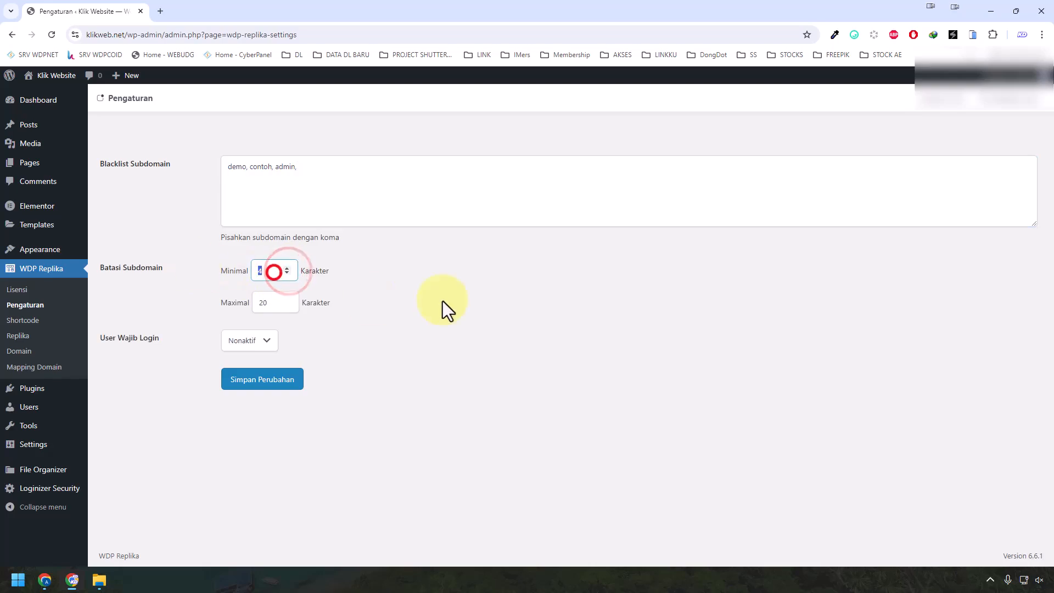
{"action": "double_click", "coordinate": [269, 302]}
{"action": "type", "text": "10"}
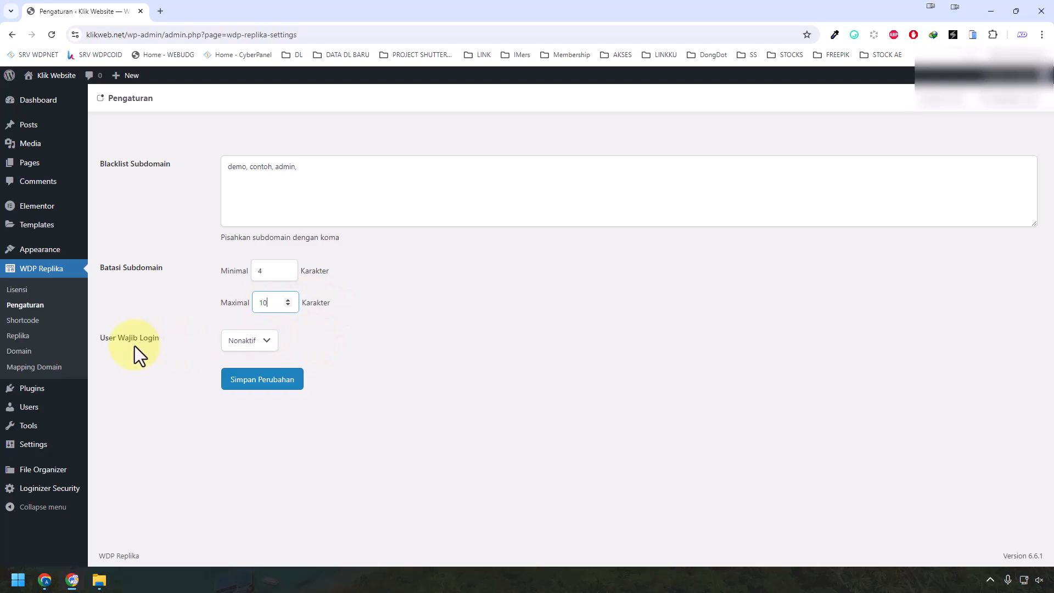
Try Aktif for User Wajib Login, set it back to Nonaktif, and save the WDP Replika settings
{"action": "left_click", "coordinate": [231, 340]}
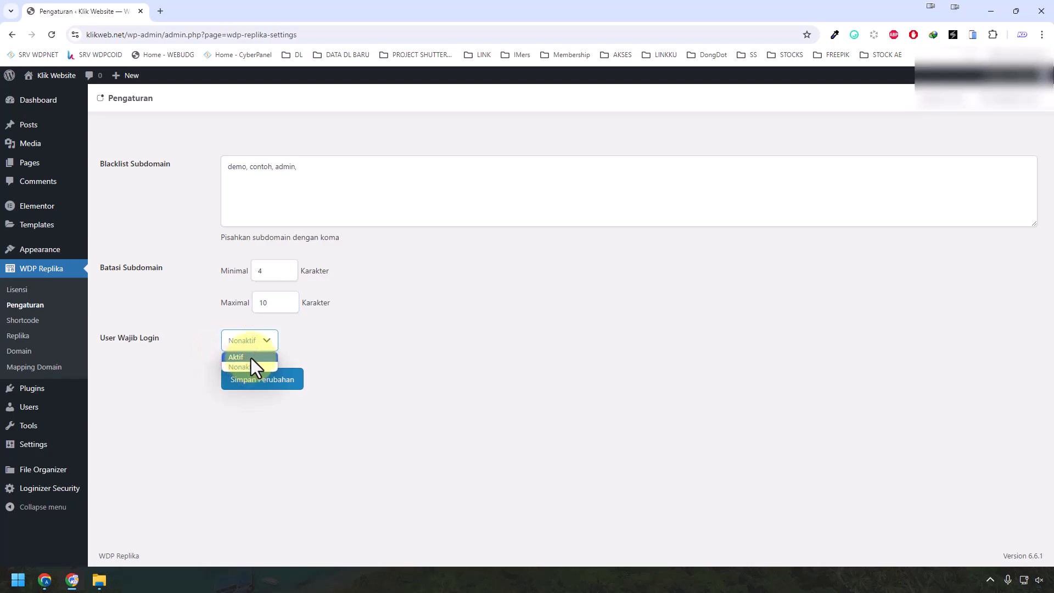
{"action": "left_click", "coordinate": [244, 358]}
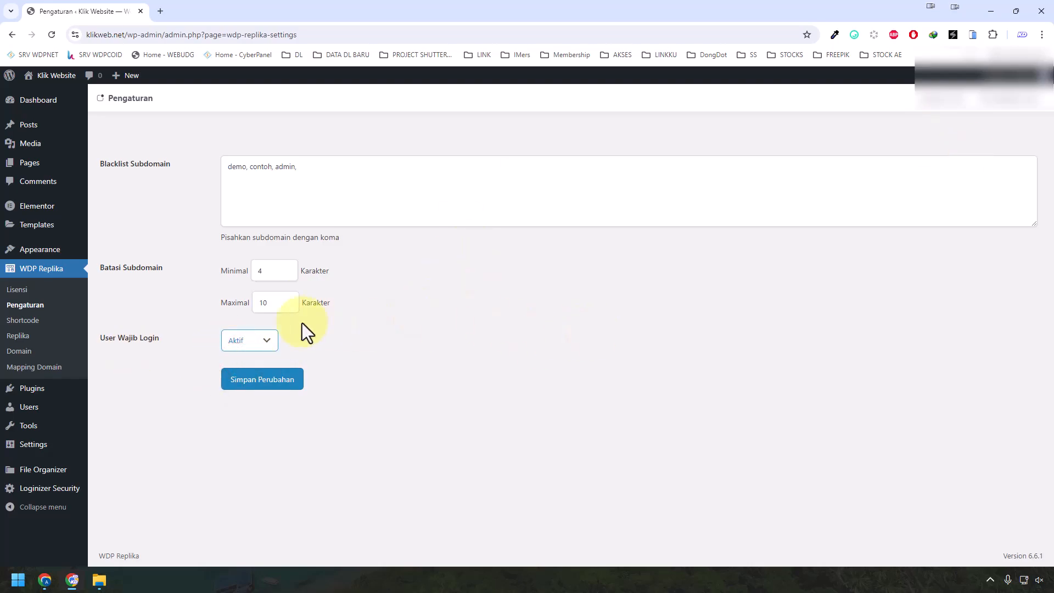
{"action": "left_click", "coordinate": [237, 340]}
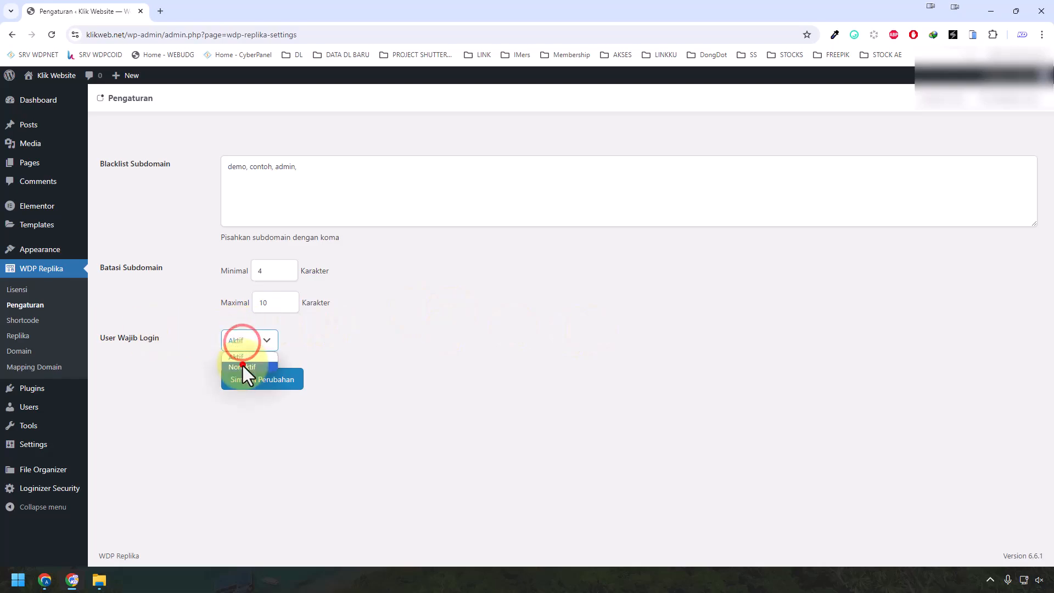
{"action": "left_click", "coordinate": [242, 365]}
{"action": "left_click", "coordinate": [248, 378]}
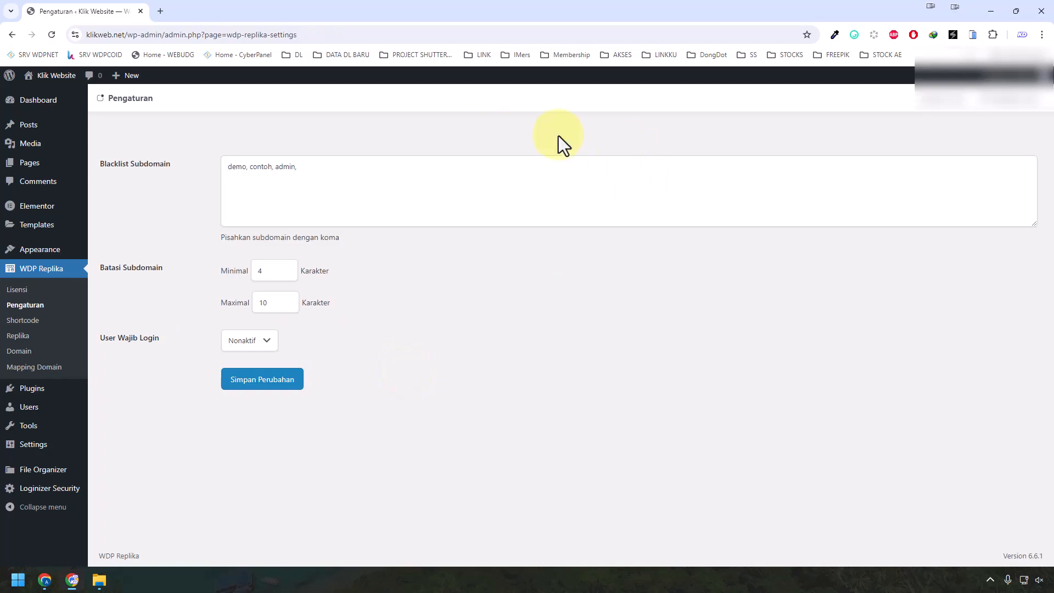
Add a blank entry on the WDP Replika Shortcode page and look through the available options for its Type
{"action": "left_click", "coordinate": [26, 320]}
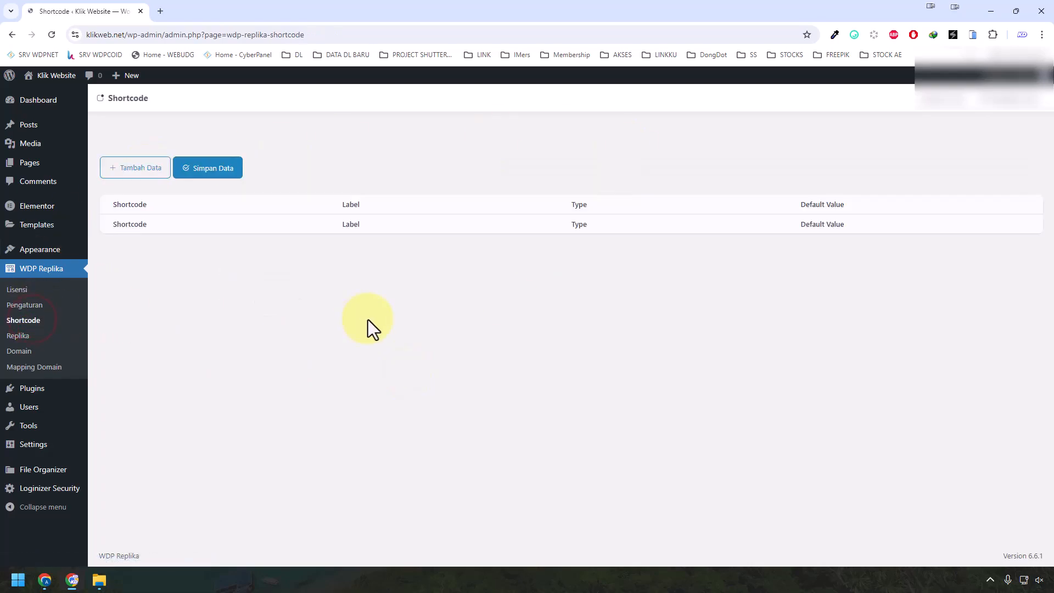
{"action": "left_click", "coordinate": [151, 174]}
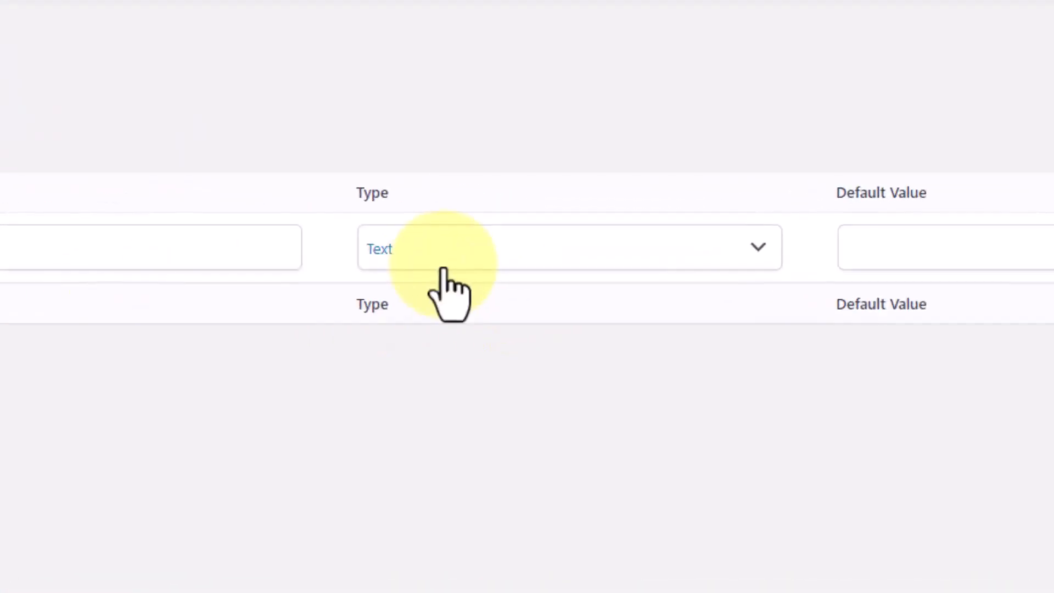
{"action": "left_click", "coordinate": [490, 241]}
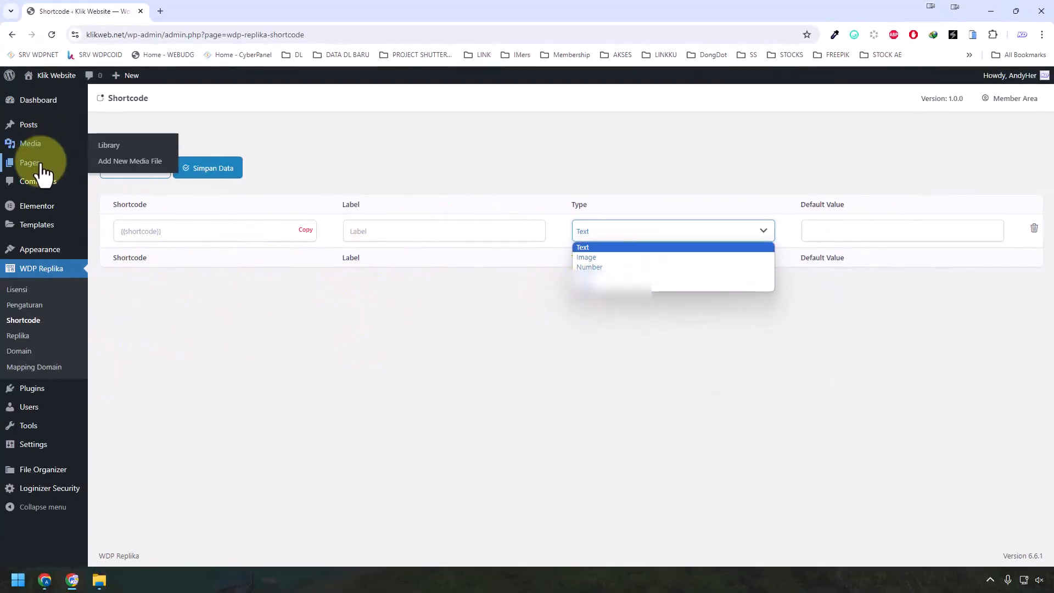
{"action": "left_click", "coordinate": [637, 379]}
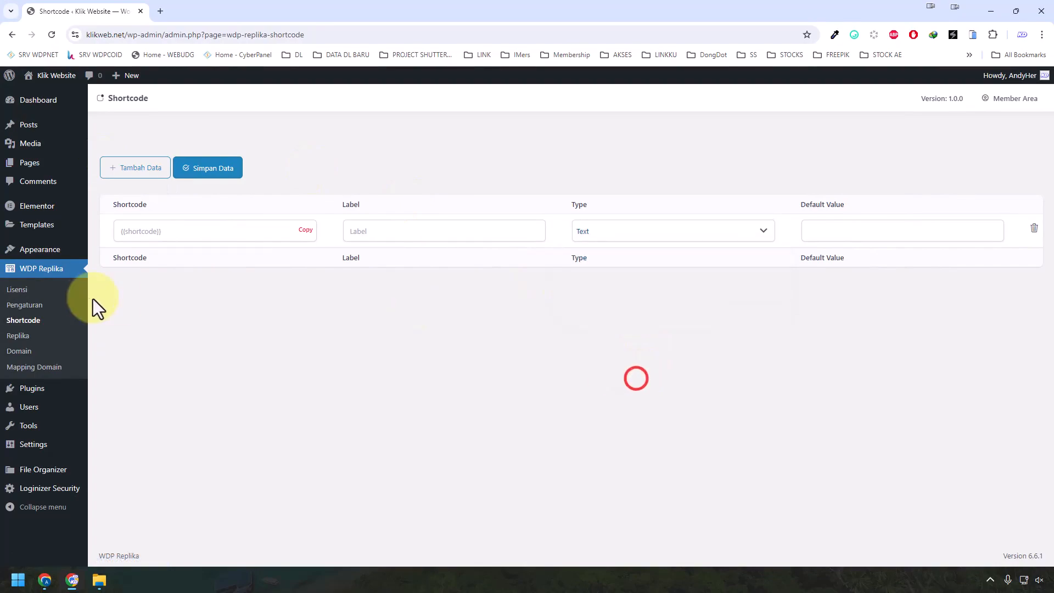
Look through the WDP Replika pages for Replika subdomains, Domain and Mapping Domain, including the page choices for mapping
{"action": "left_click", "coordinate": [18, 335]}
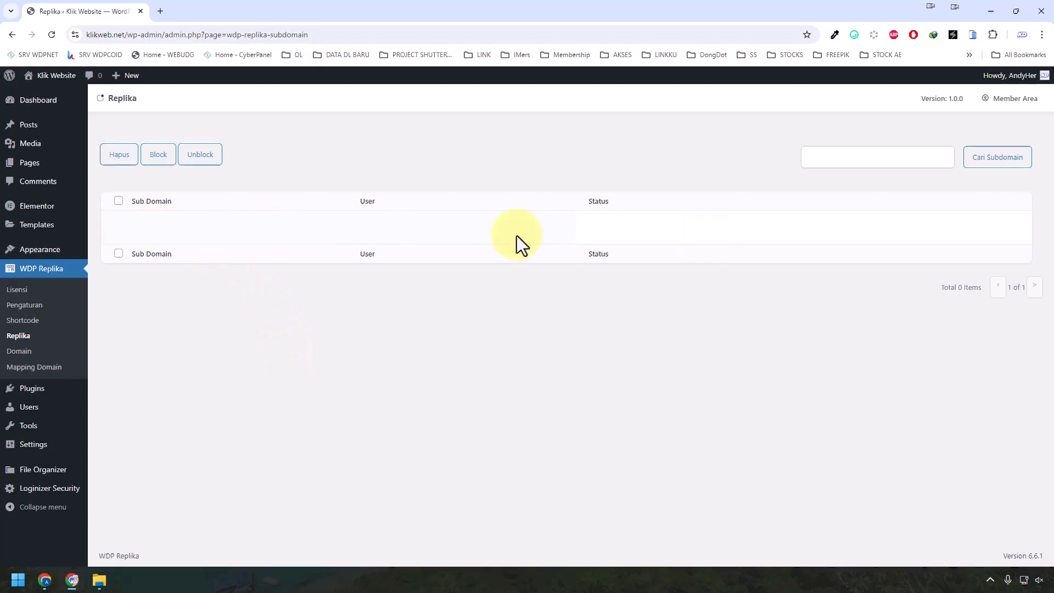
{"action": "left_click", "coordinate": [66, 354]}
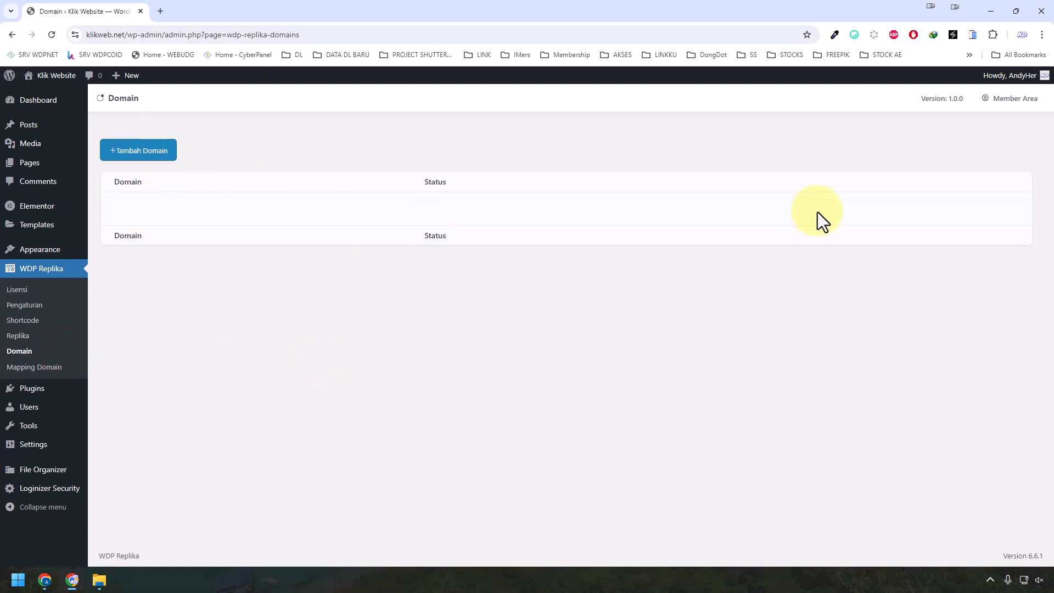
{"action": "left_click", "coordinate": [65, 366]}
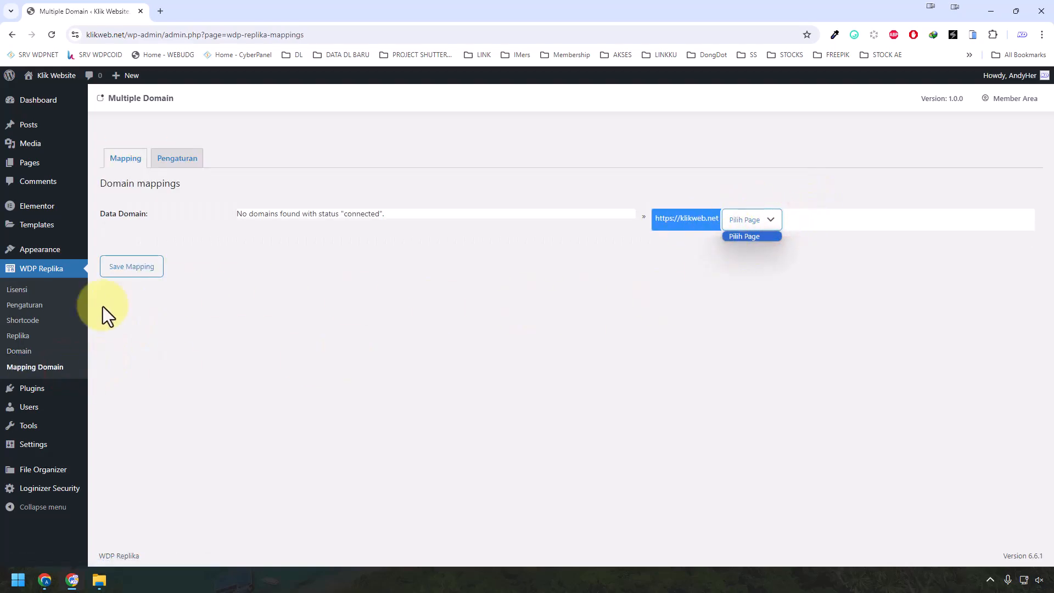
{"action": "left_click", "coordinate": [409, 305]}
Check the selected permalink structure in the WordPress Permalink Settings, then return to WDP Replika
{"action": "mouse_move", "coordinate": [55, 460]}
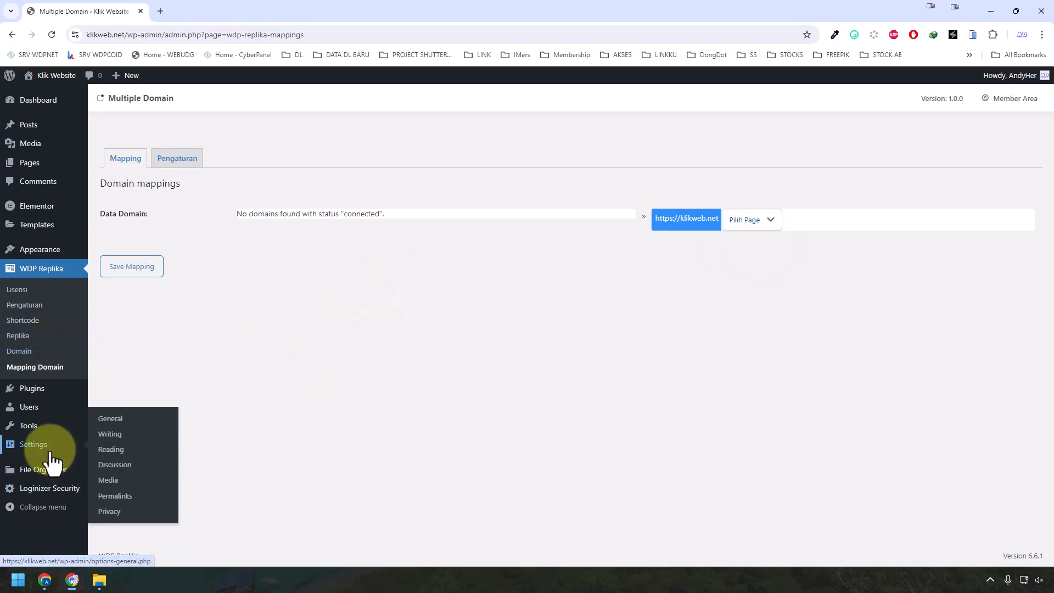
{"action": "left_click", "coordinate": [129, 493]}
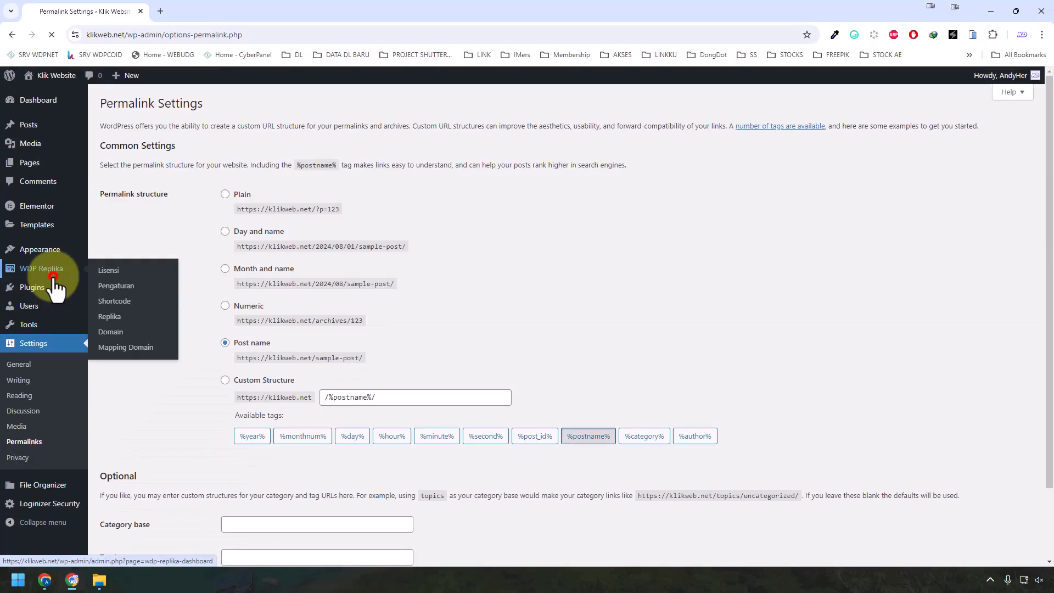
{"action": "left_click", "coordinate": [52, 276]}
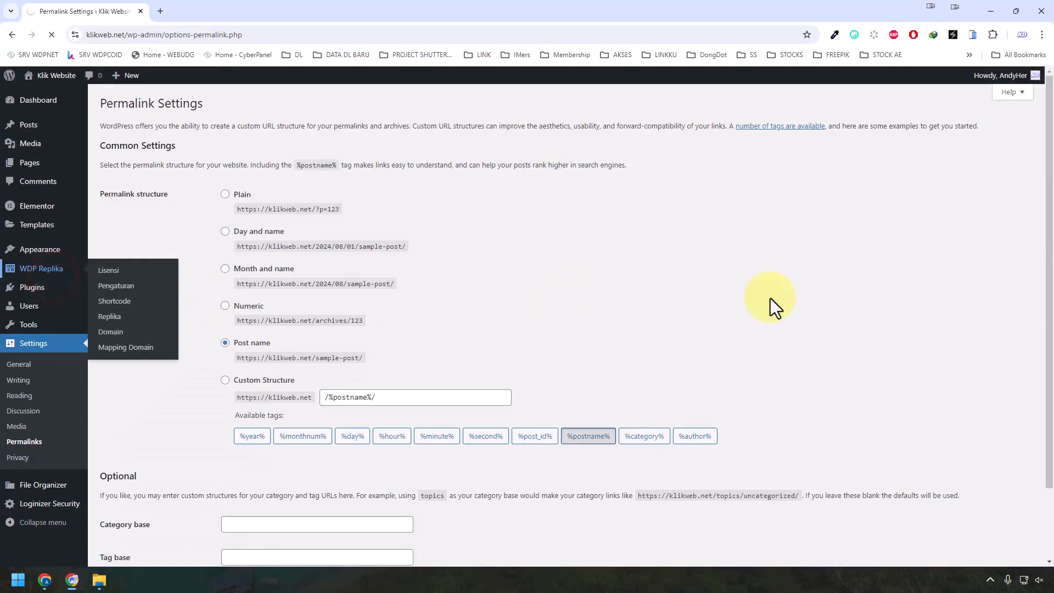